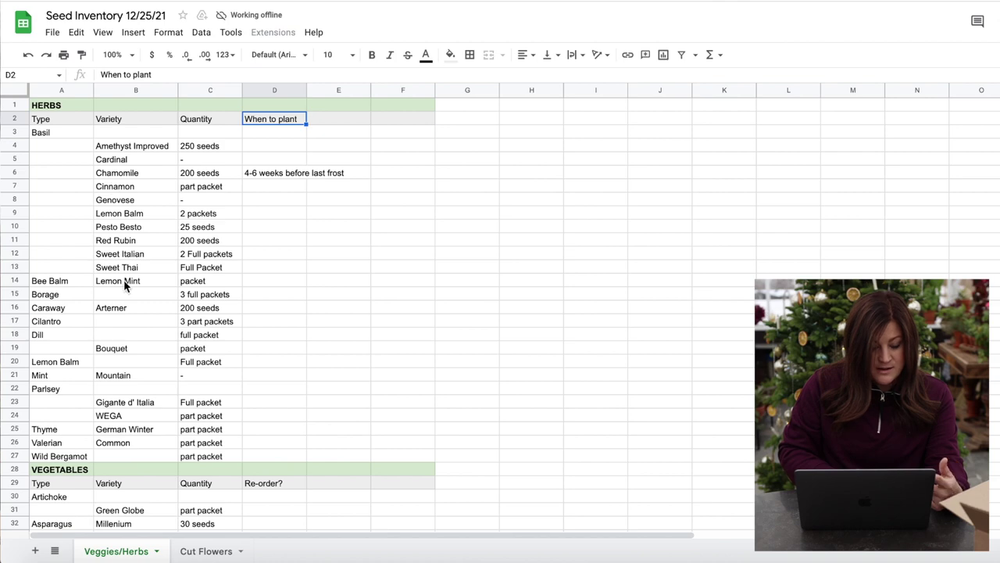
Review the Veggies/Herbs inventory, examining the Vegetables section's type, variety, quantity and re-order columns
scroll(91, 365, "down", 6)
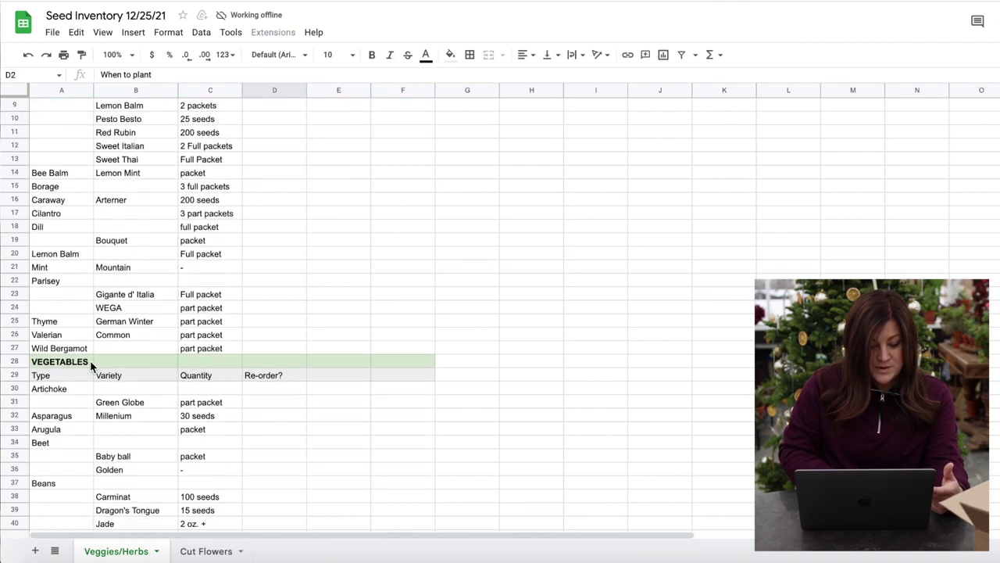
scroll(91, 363, "down", 2)
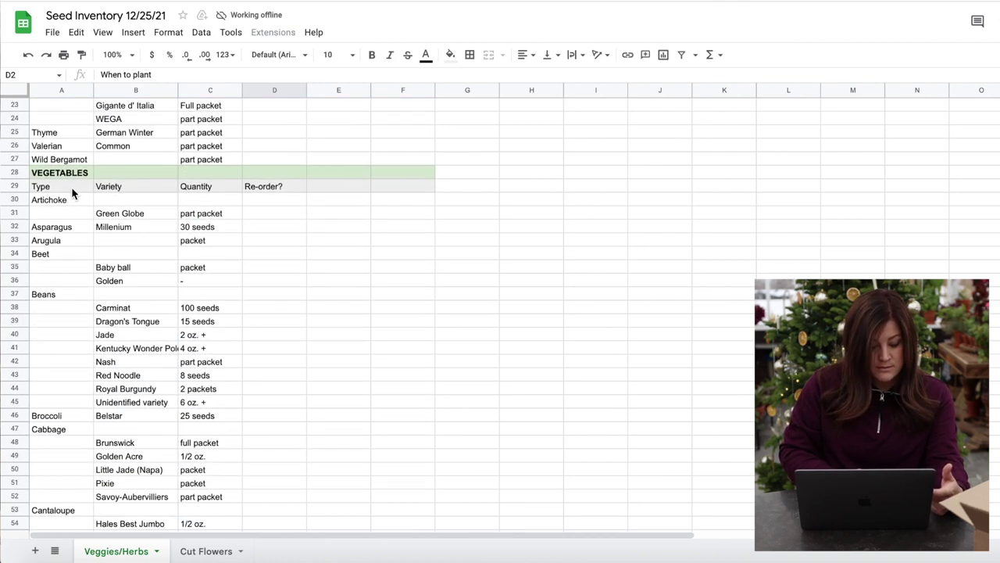
left_click(68, 176)
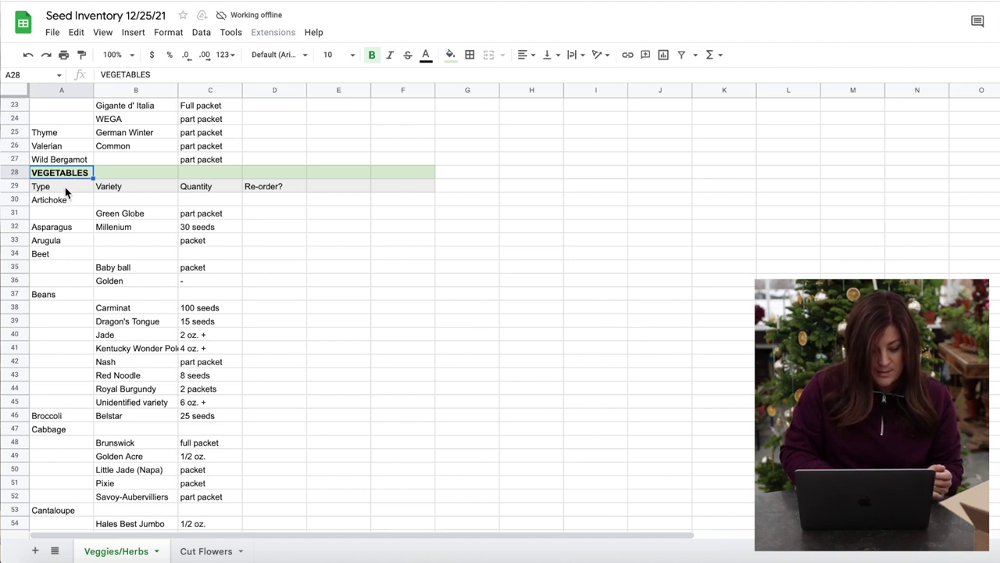
left_click(143, 185)
left_click(219, 186)
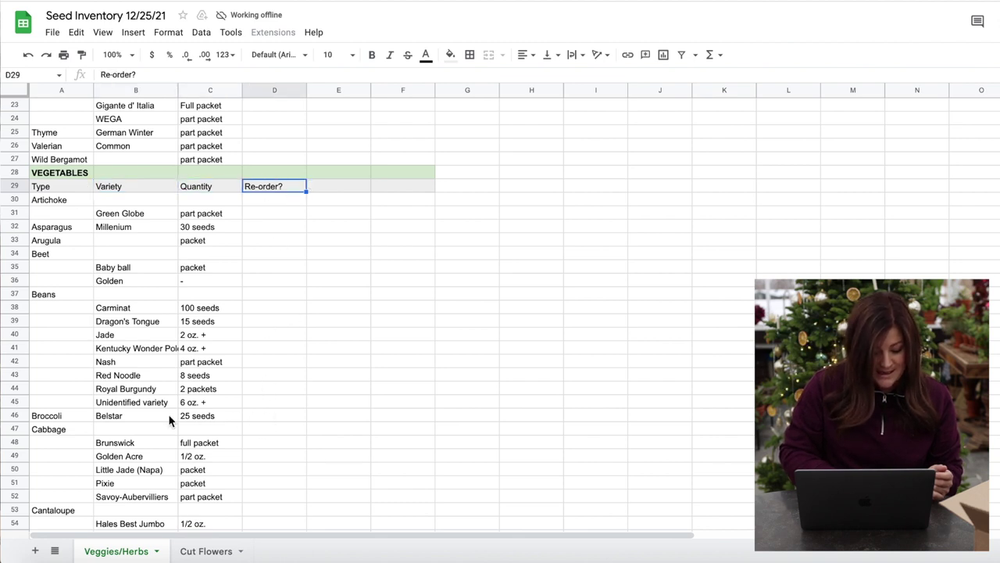
scroll(168, 420, "down", 5)
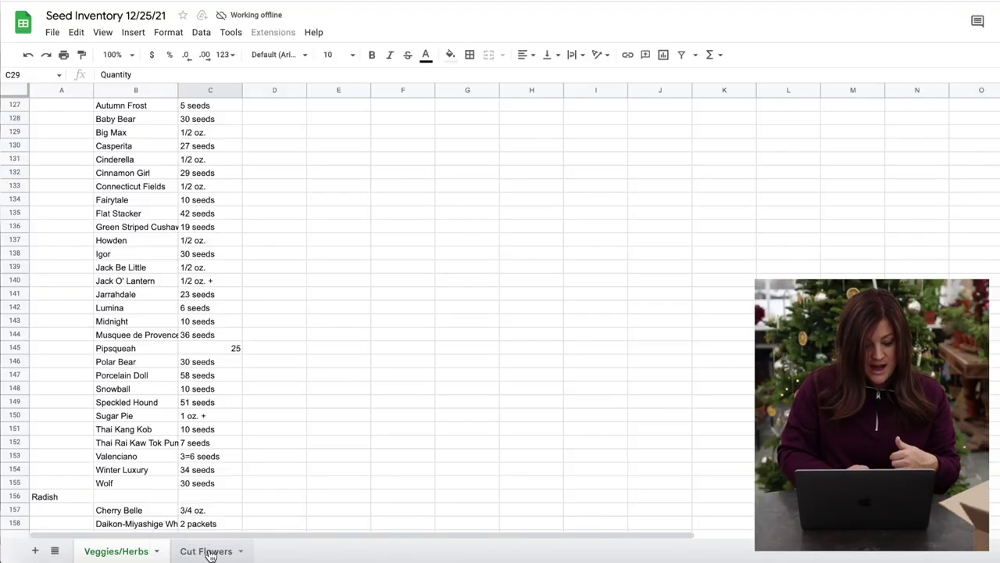
Open the Cut Flowers sheet and examine its type, variety, quantity, planting time and additional notes columns
left_click(210, 551)
scroll(131, 274, "up", 3)
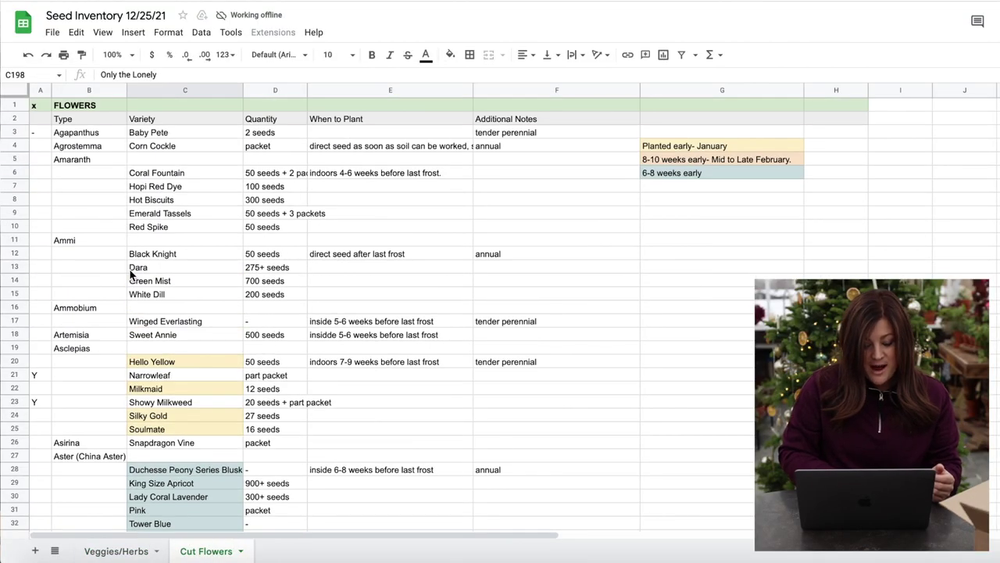
left_click(62, 119)
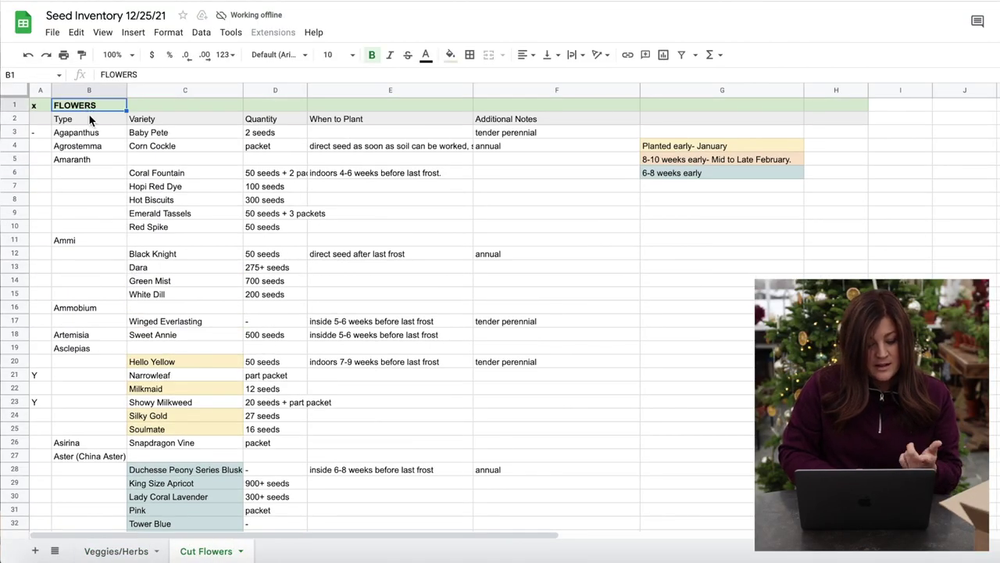
left_click(181, 119)
left_click(277, 119)
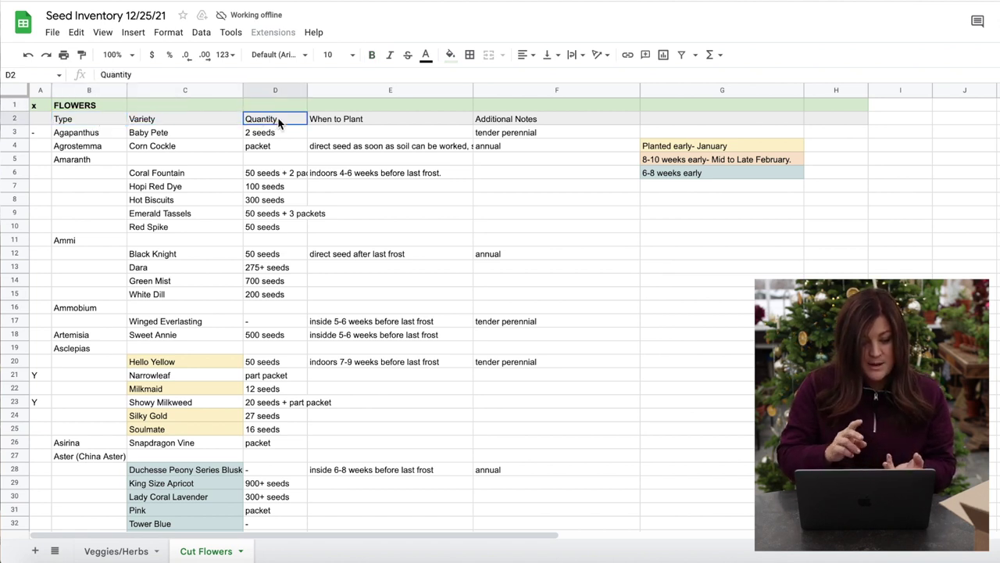
left_click(386, 123)
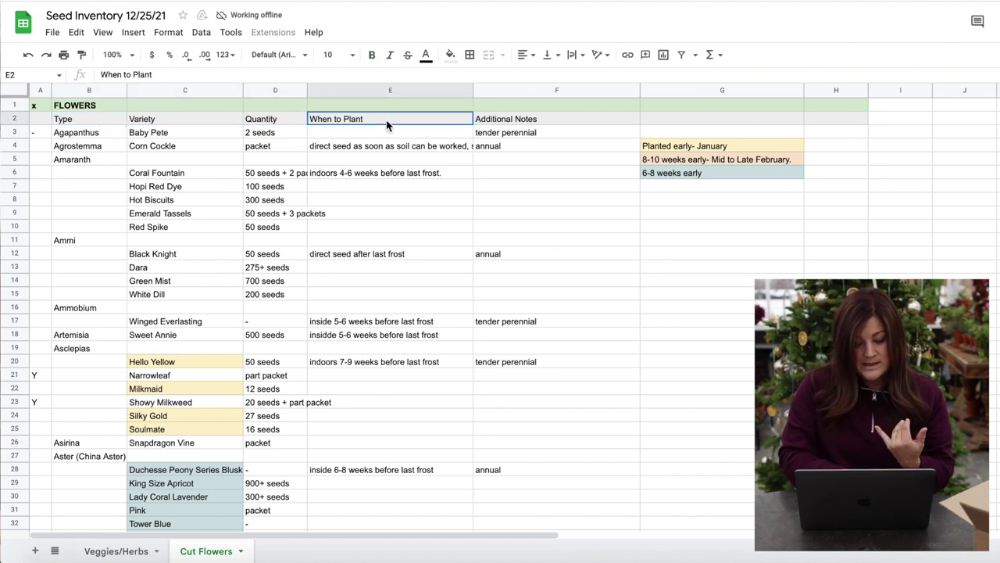
left_click(554, 120)
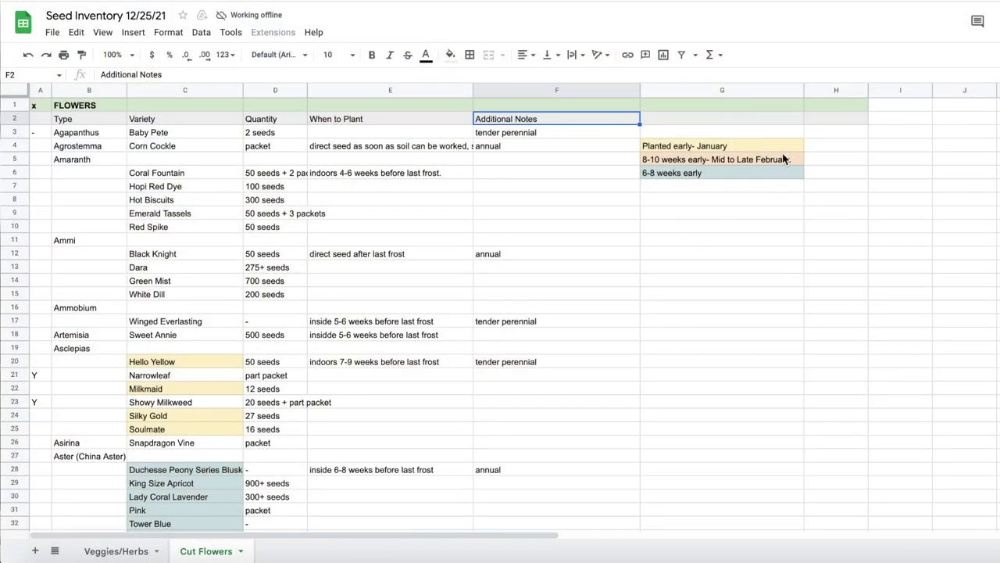
Examine the planting-time color key and the flower varieties highlighted in its colors
left_click(768, 148)
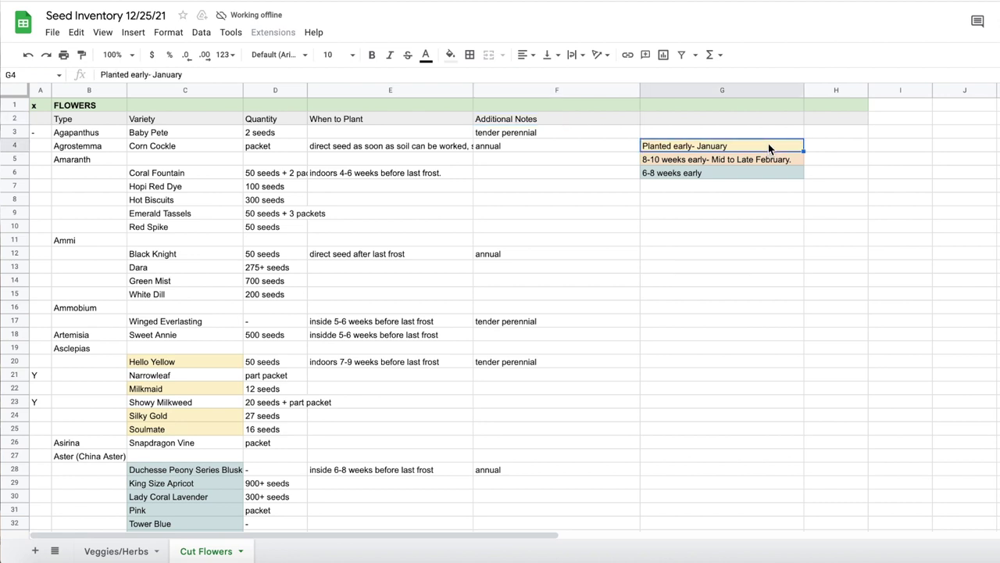
left_click(796, 158)
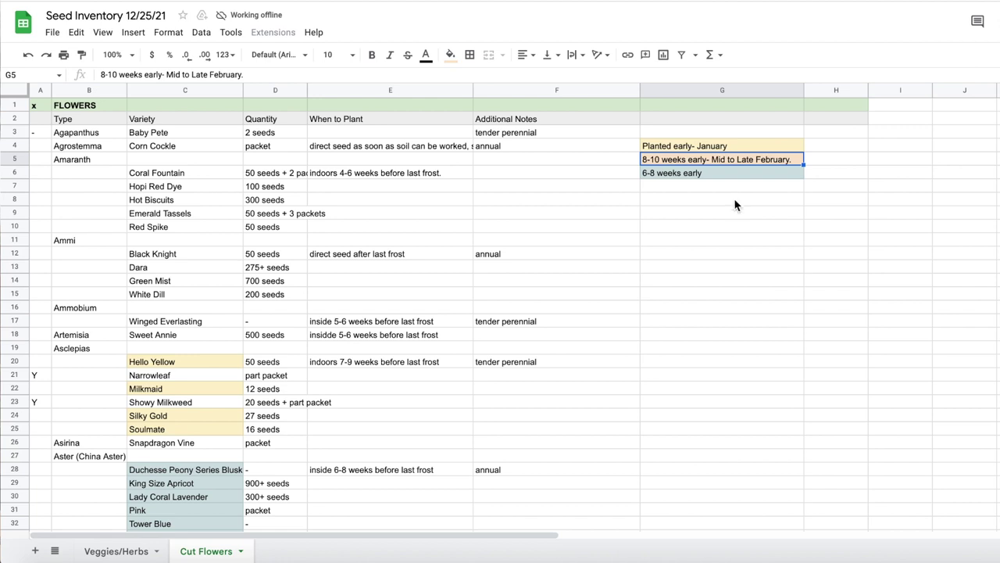
left_click(731, 172)
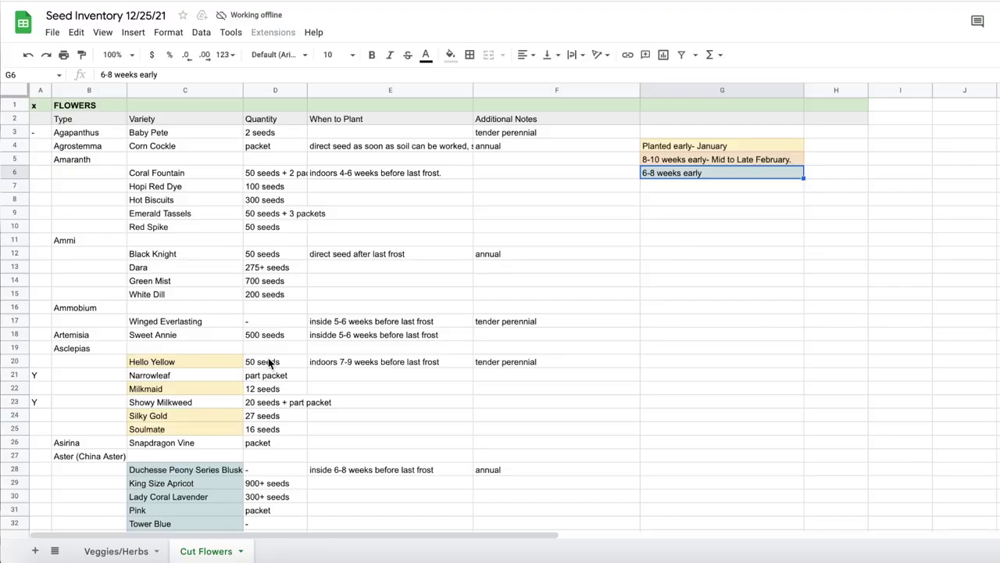
scroll(268, 362, "down", 5)
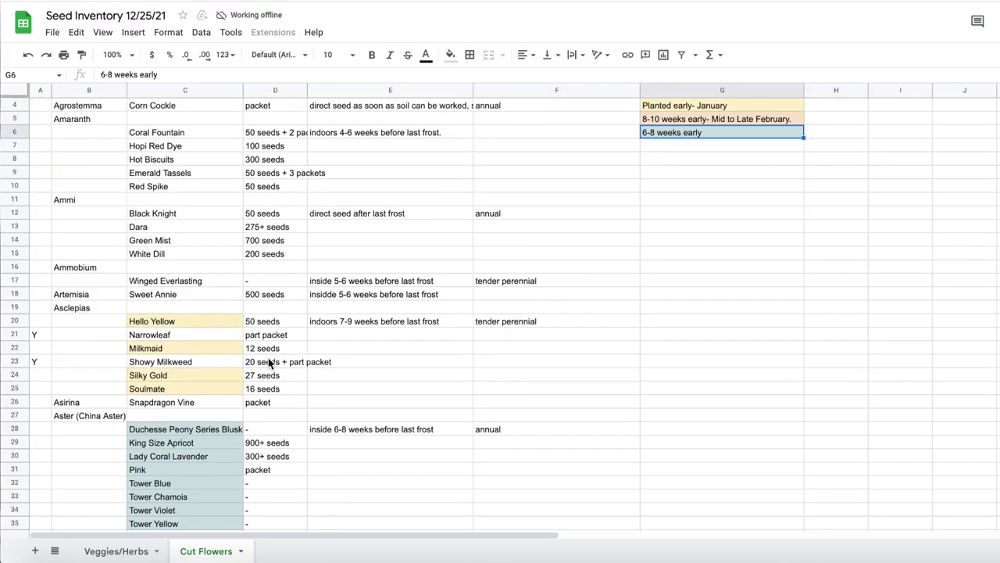
scroll(268, 362, "down", 6)
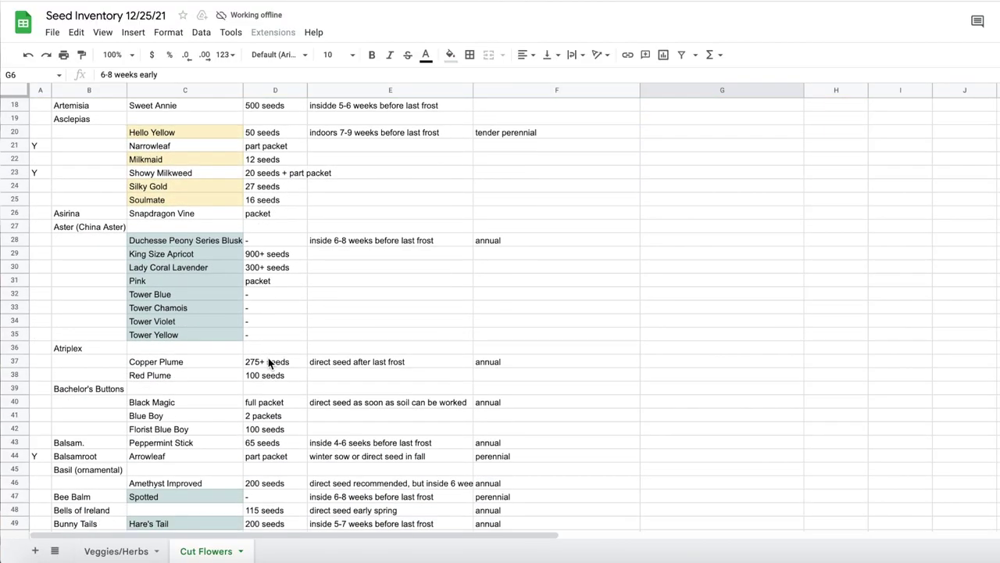
Insert a row above Clary Sage and enter Grace Shell Pink as a Clarkia variety
scroll(268, 361, "down", 2)
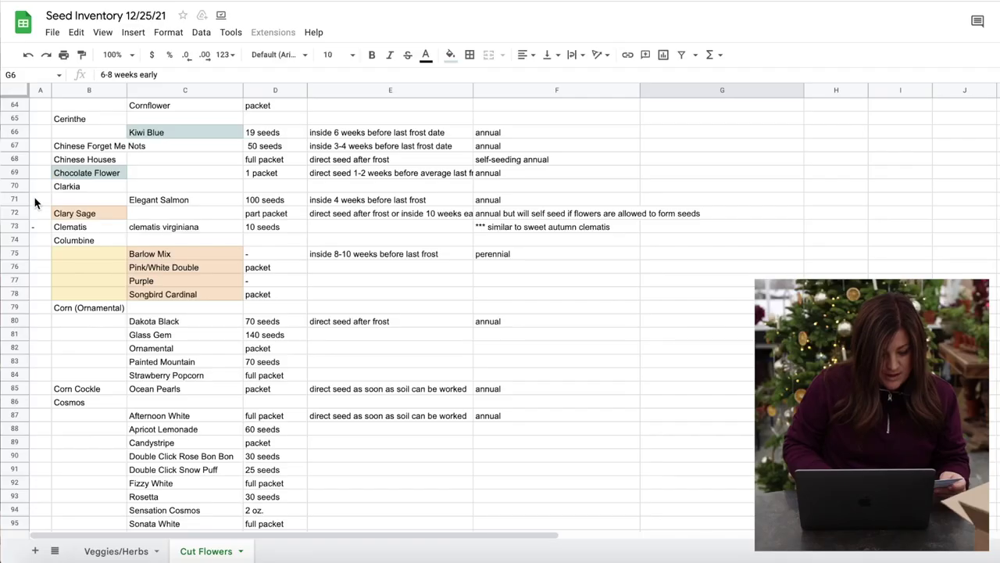
left_click(19, 214)
right_click(21, 214)
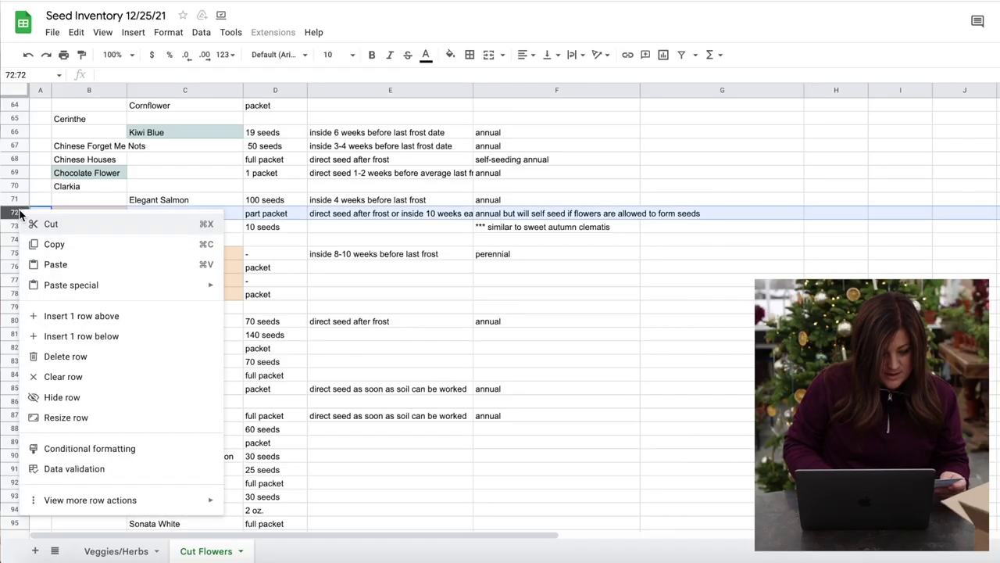
left_click(78, 317)
left_click(185, 213)
type("Grace Shell")
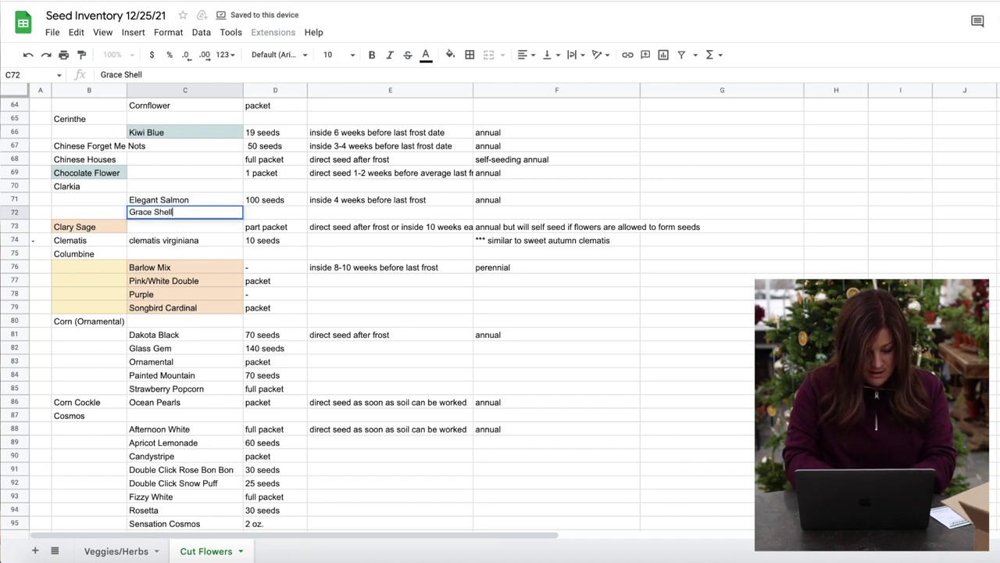
type(" Pink")
key("Tab")
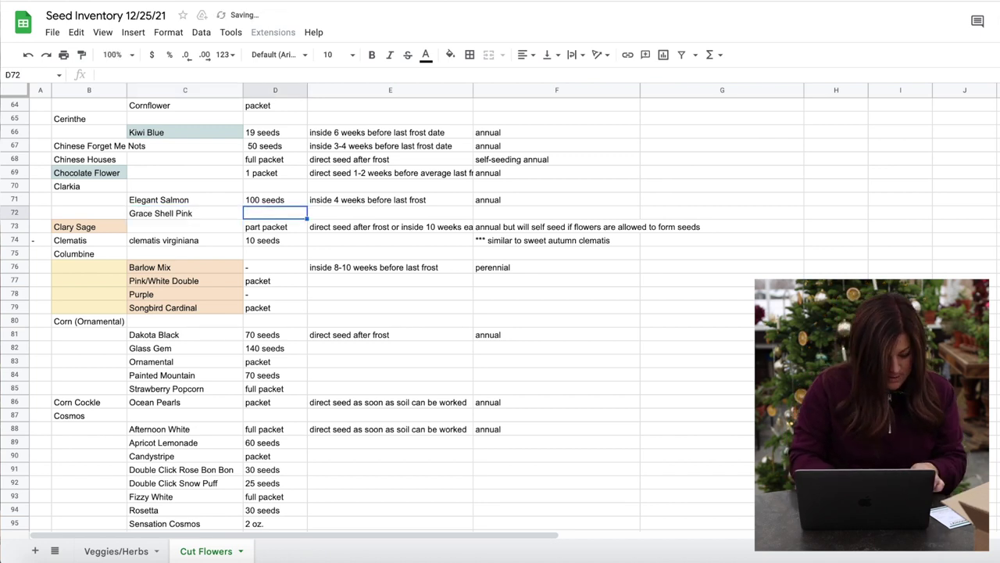
Fill in Grace Shell Pink with 50 seeds, planting time "4 weeks before last frost" and the note "annual"
type("50 seeds")
key("Tab")
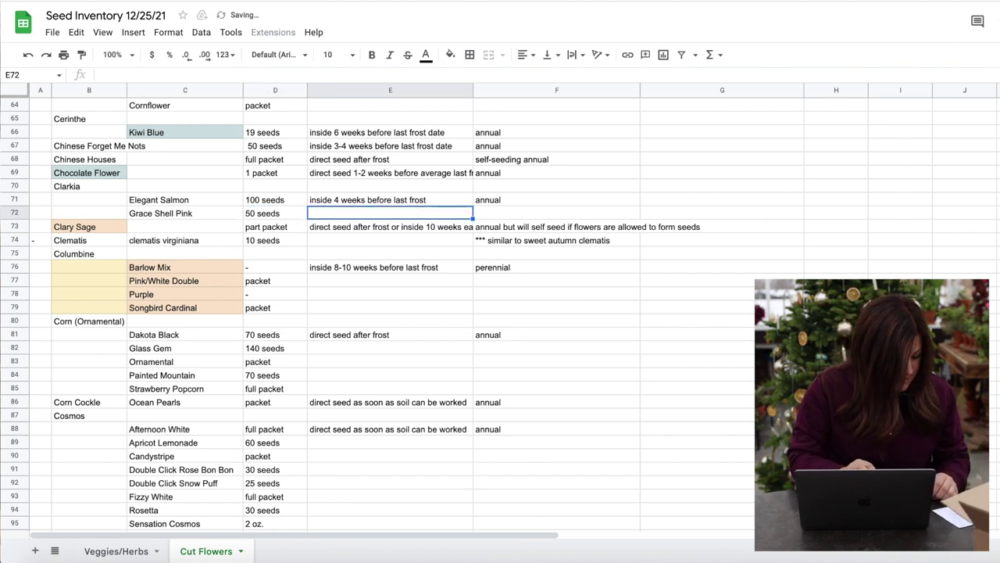
type("4 weeks before last frost")
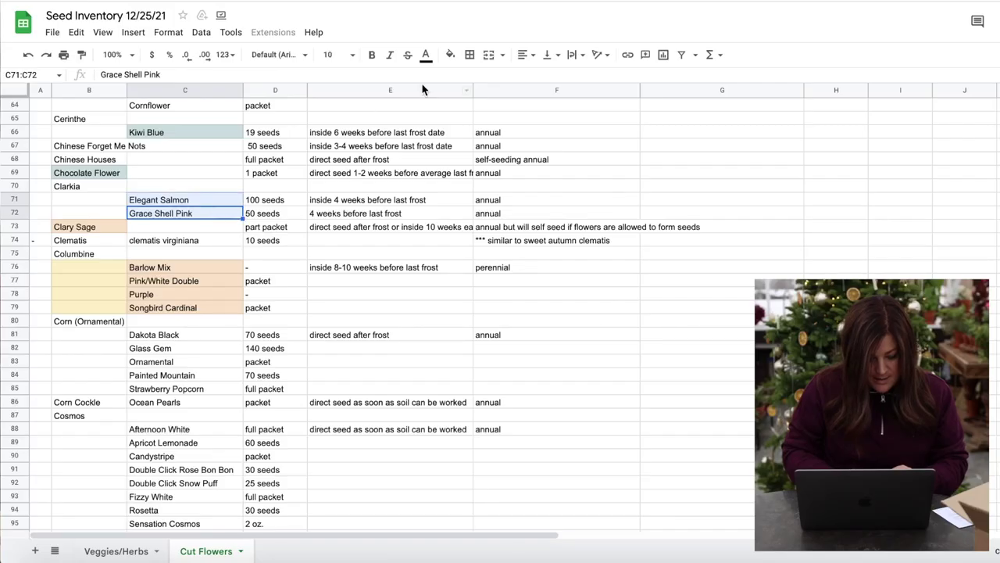
Shade the Clarkia varieties Elegant Salmon and Grace Shell Pink with the light magenta fill color
left_click(450, 57)
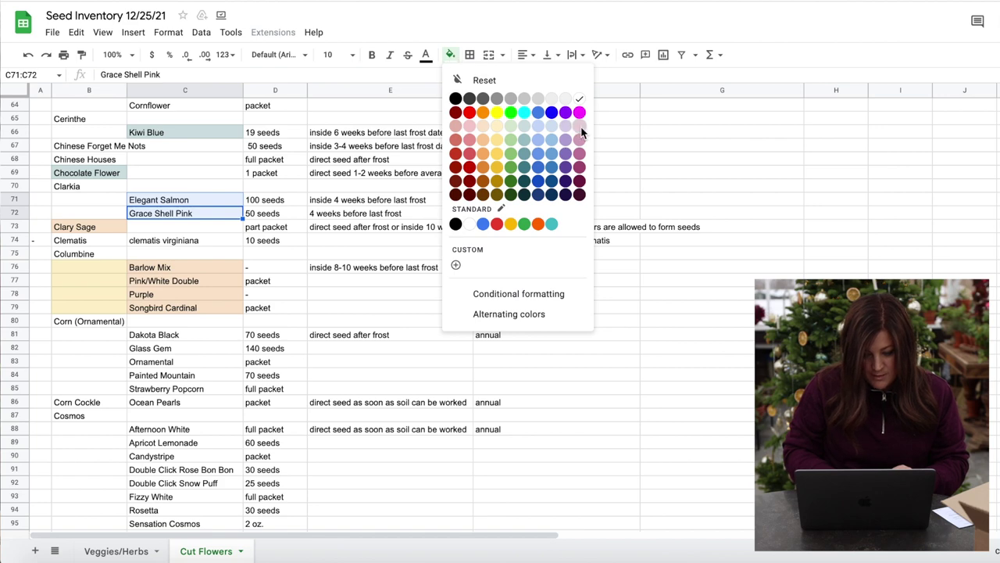
left_click(580, 128)
left_click(635, 201)
Add "4 weeks early" to the color key in G7 and shade it light magenta
scroll(634, 188, "up", 20)
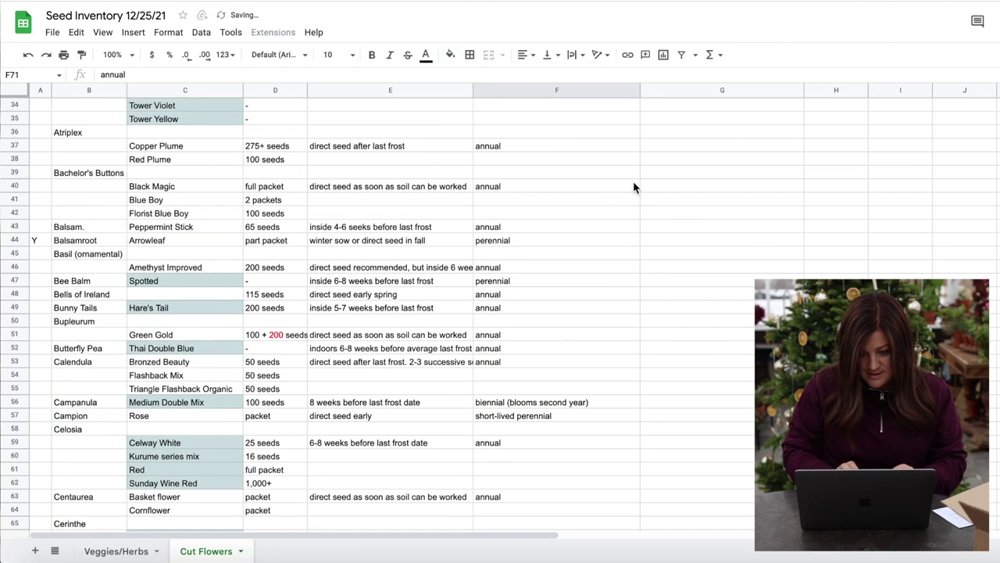
left_click(650, 185)
type("4 weeks early")
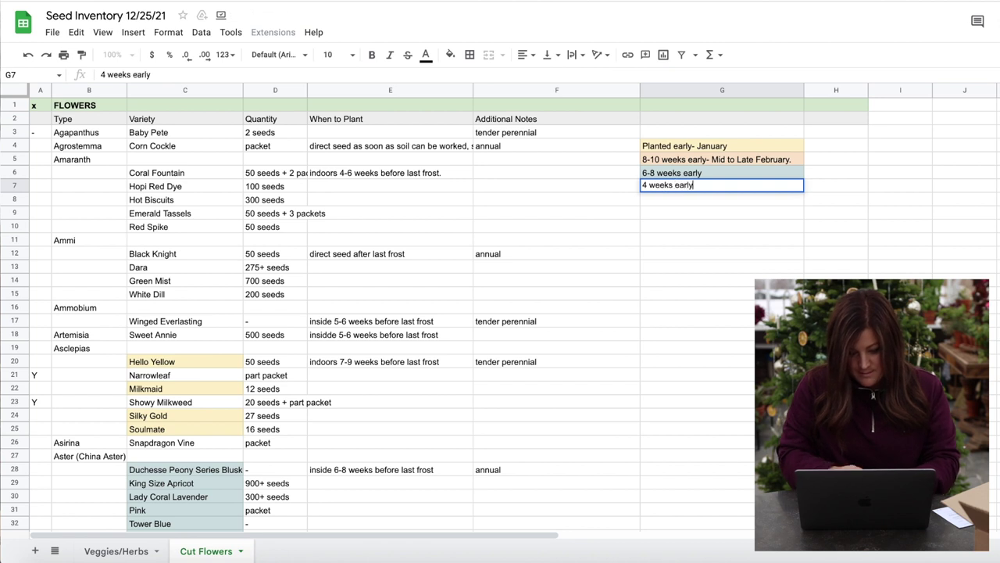
left_click(450, 54)
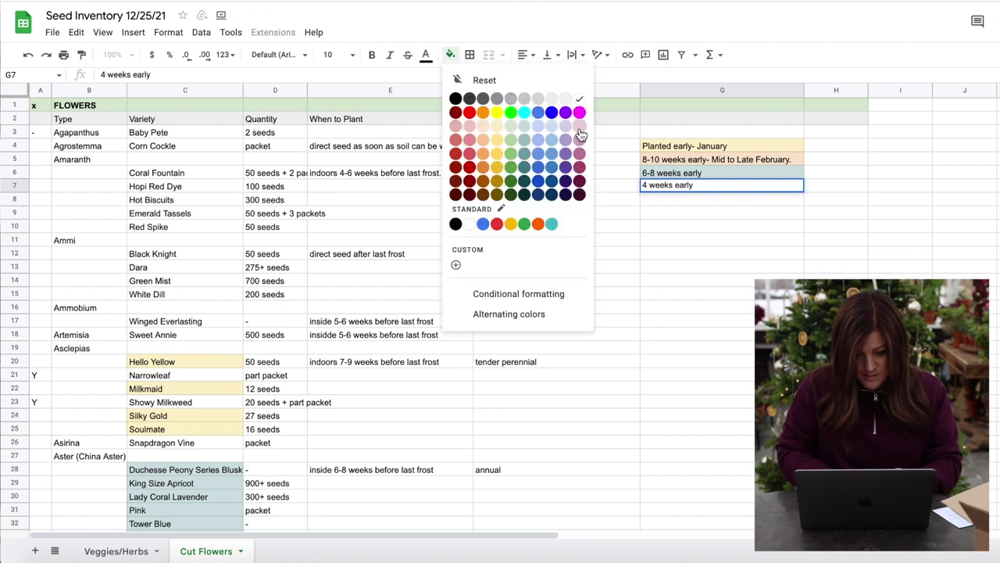
left_click(579, 128)
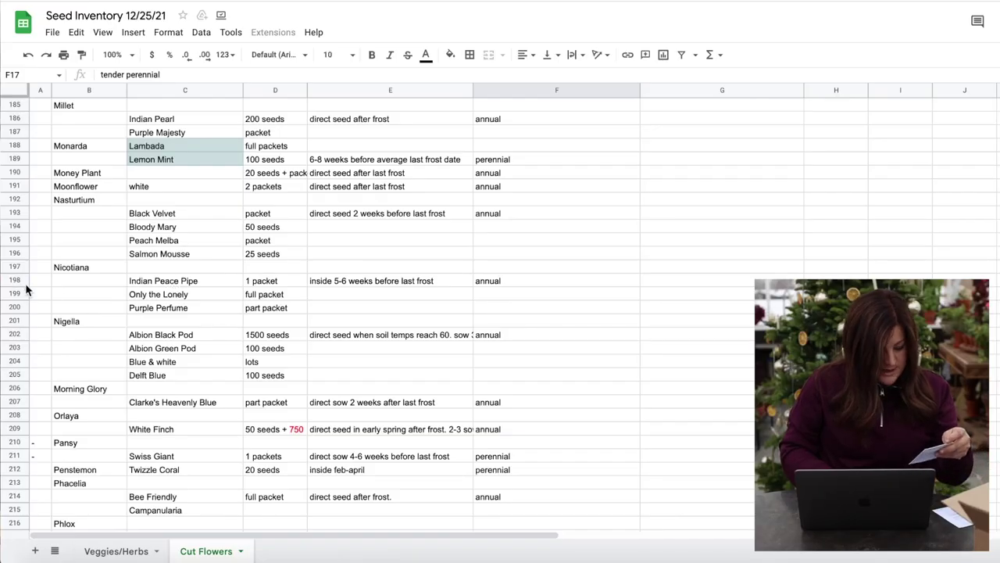
Insert a row above Indian Peace Pipe and enter Bronze Queen as a Nicotiana variety
left_click(16, 280)
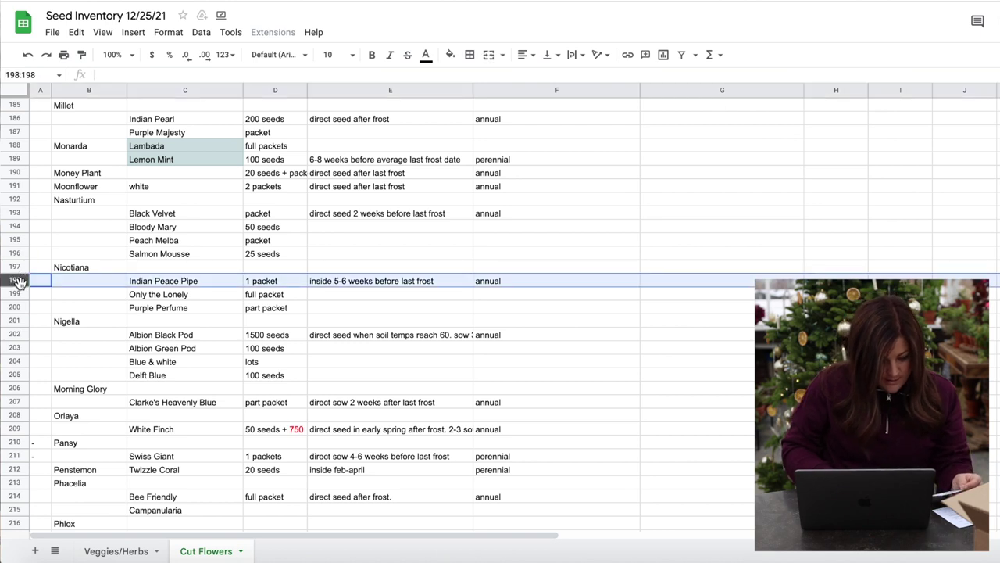
right_click(17, 280)
left_click(47, 365)
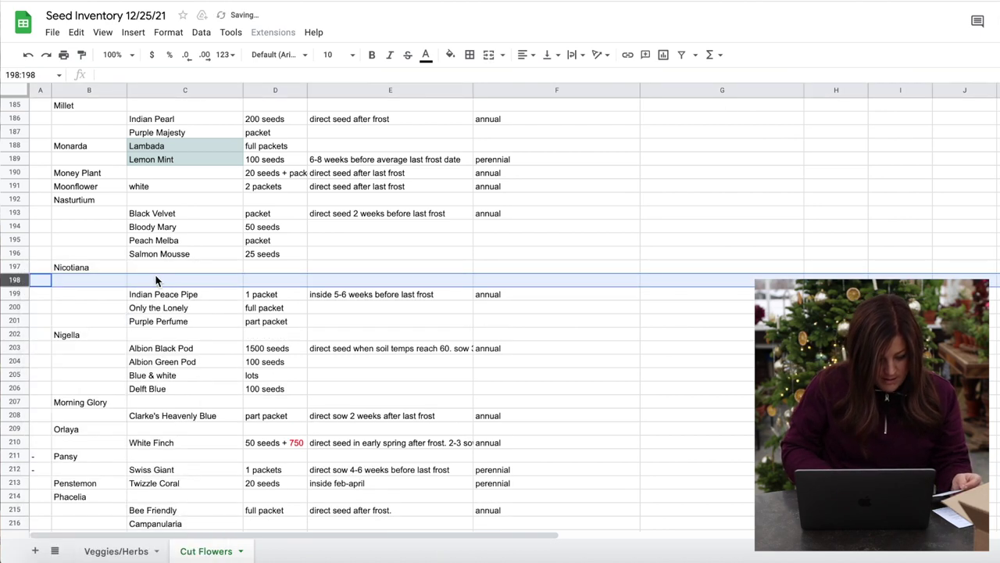
left_click(160, 282)
type("Bronze Queen")
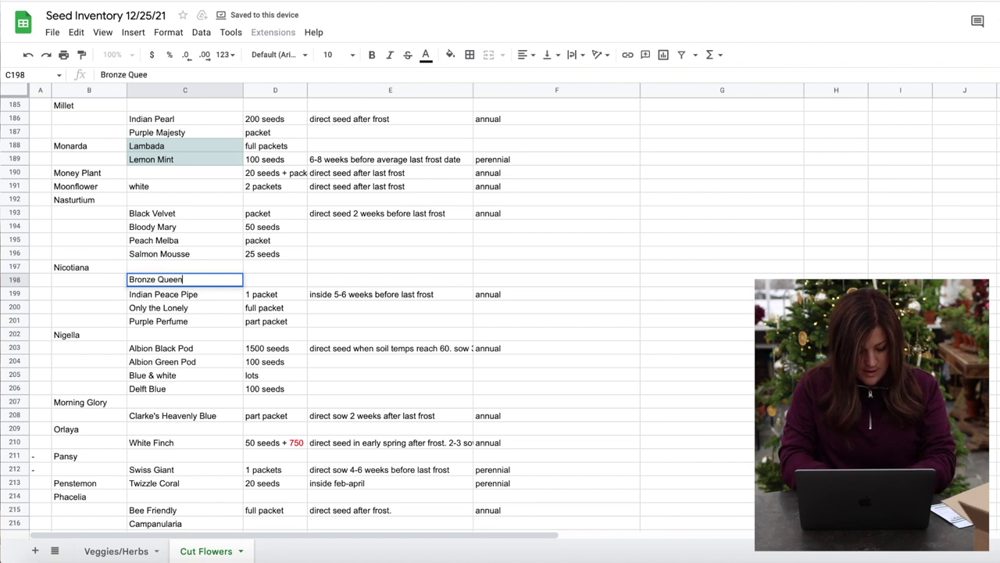
key("Tab")
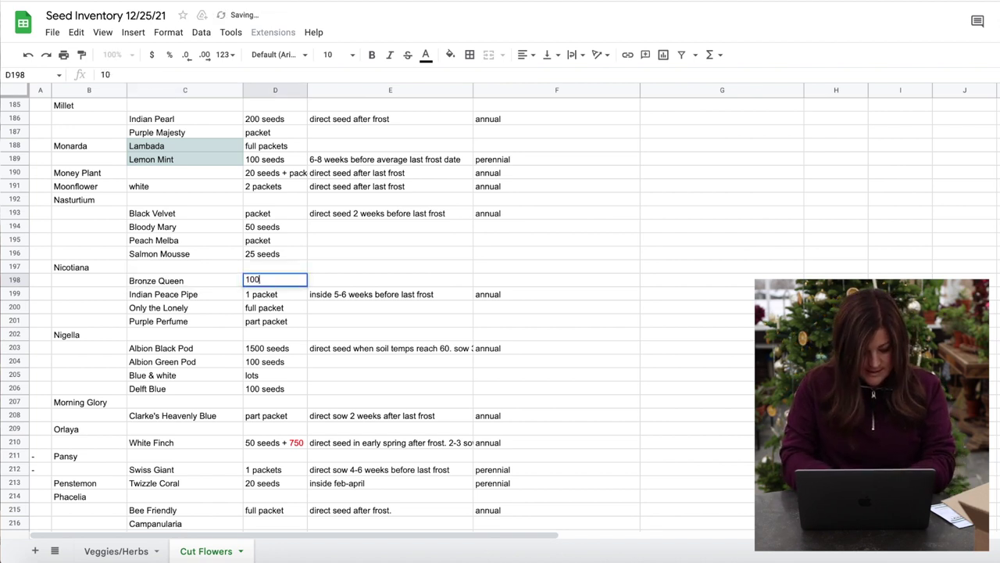
Give Bronze Queen a quantity of 100 seeds and the planting time "5-6 weeks before last frost"
type("100 seeds")
key("Tab")
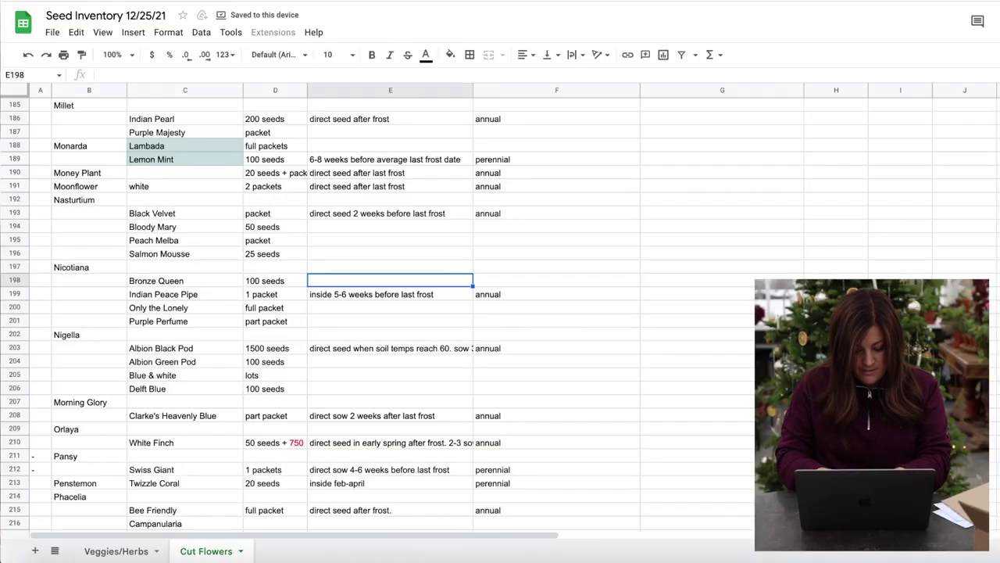
type("5-6 weeks before la")
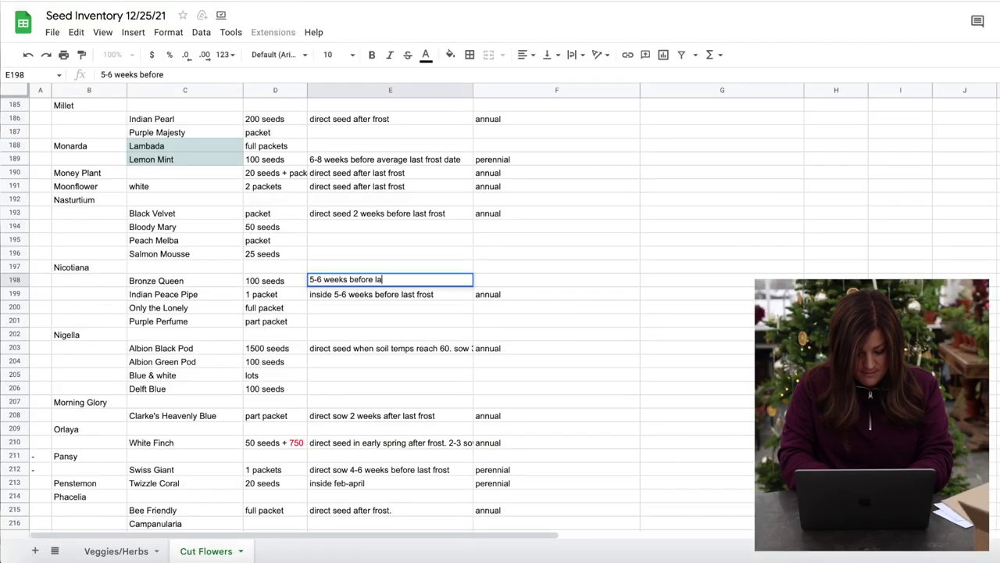
type("st frost")
Shade the four Nicotiana varieties, from Bronze Queen to Purple Perfume, with the light blue fill color
left_click(156, 294)
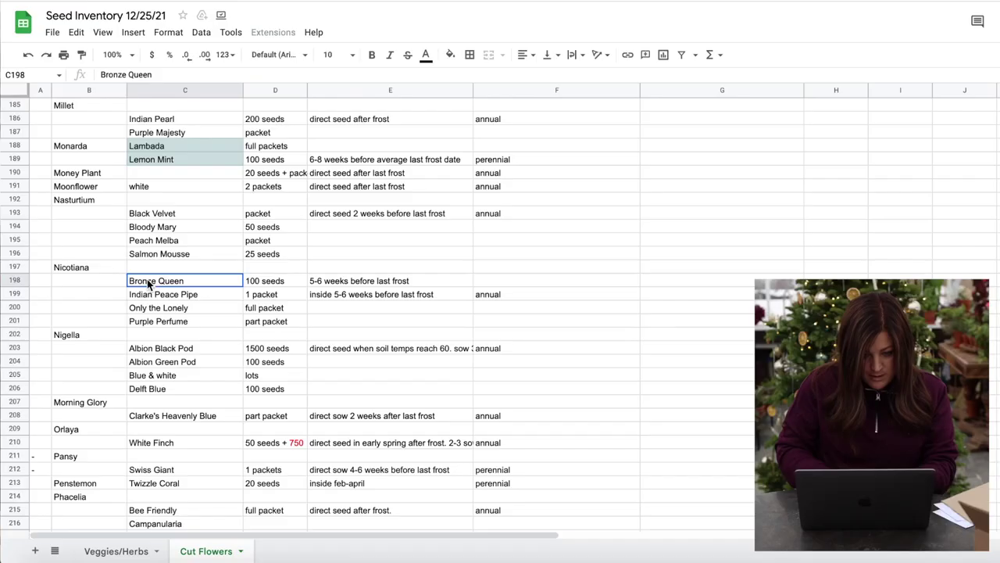
left_click_drag(160, 283, 159, 322)
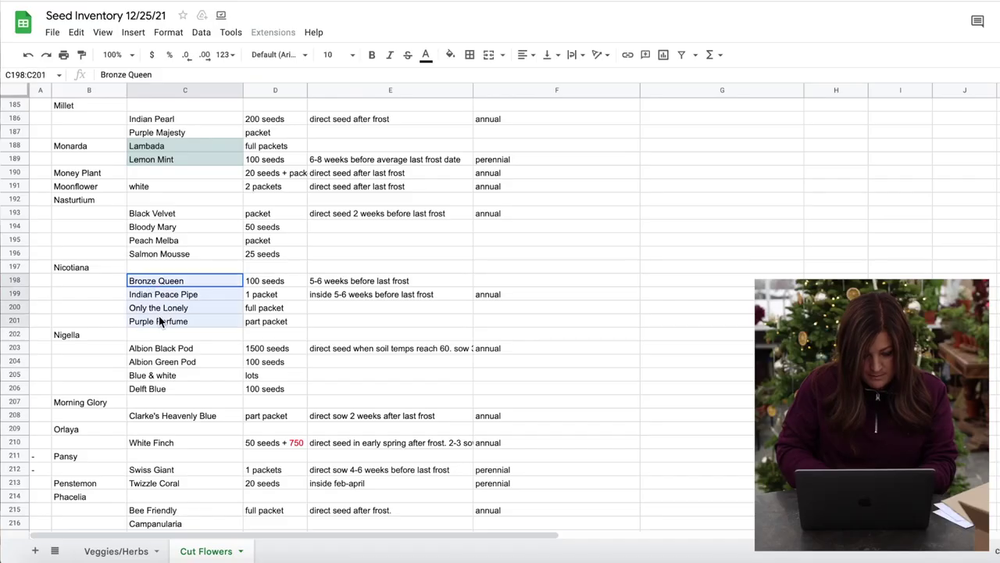
left_click(450, 54)
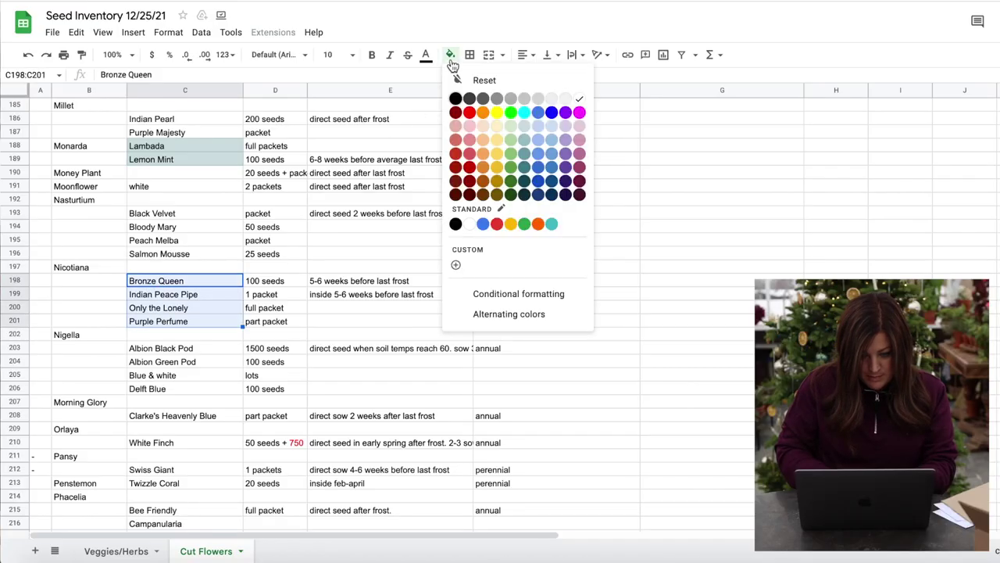
left_click(552, 126)
left_click(583, 285)
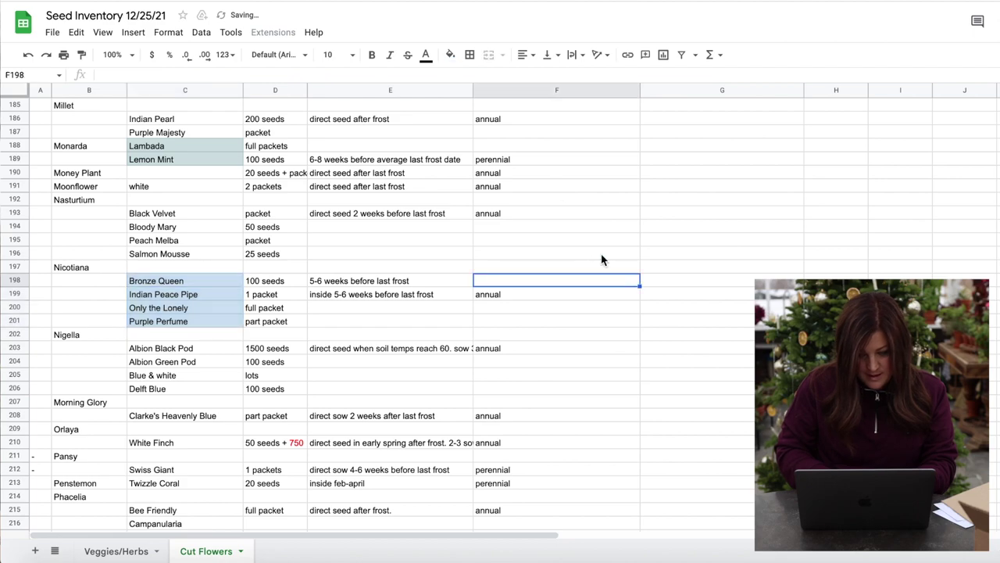
Select the "6-8 weeks early" entry in the color key of the Cut Flowers sheet
scroll(601, 258, "up", 20)
scroll(601, 258, "up", 5)
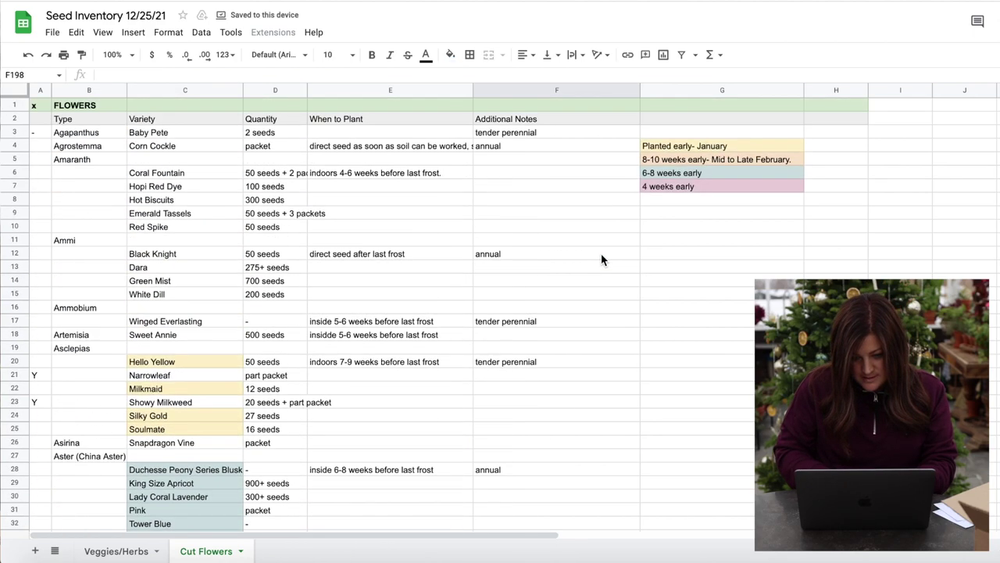
left_click(704, 169)
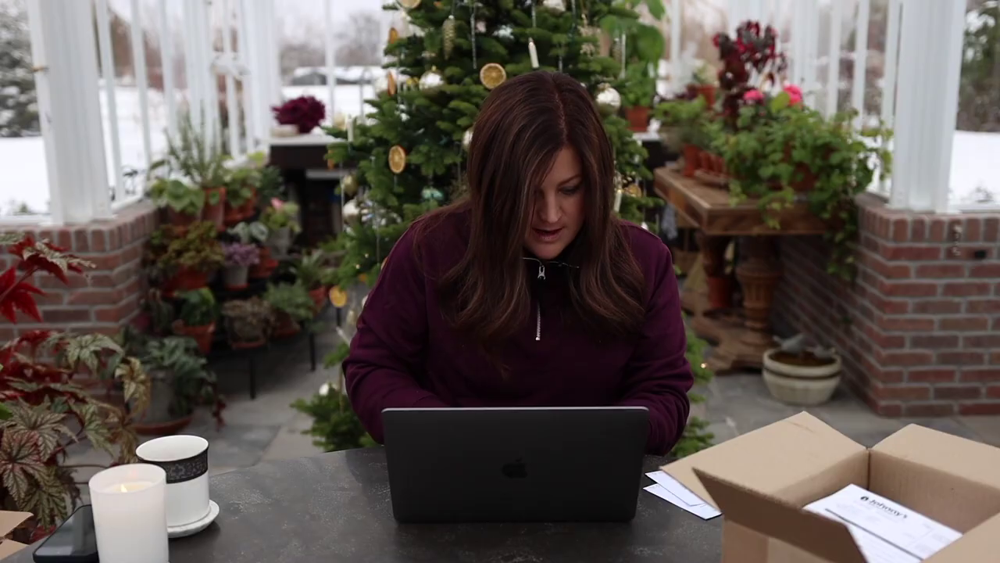